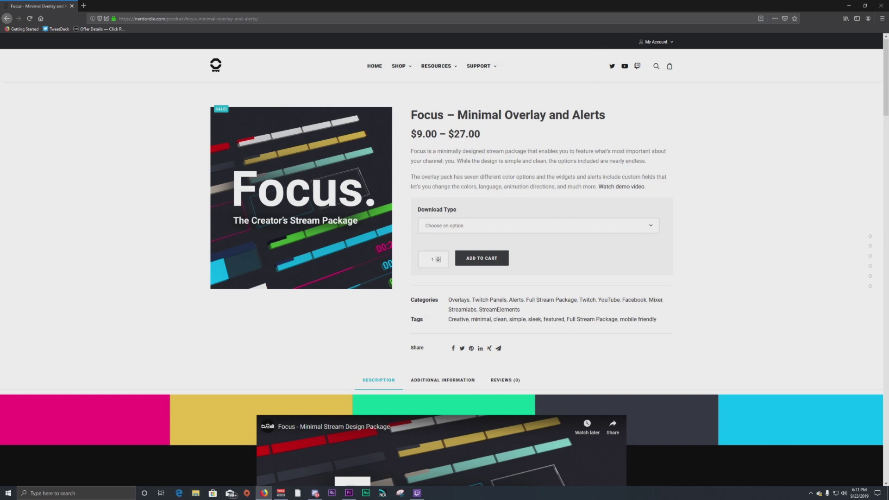
Step: Pick Overlays, then Full Stream Package, in the Download Type dropdown to compare their prices
key("alt+Down")
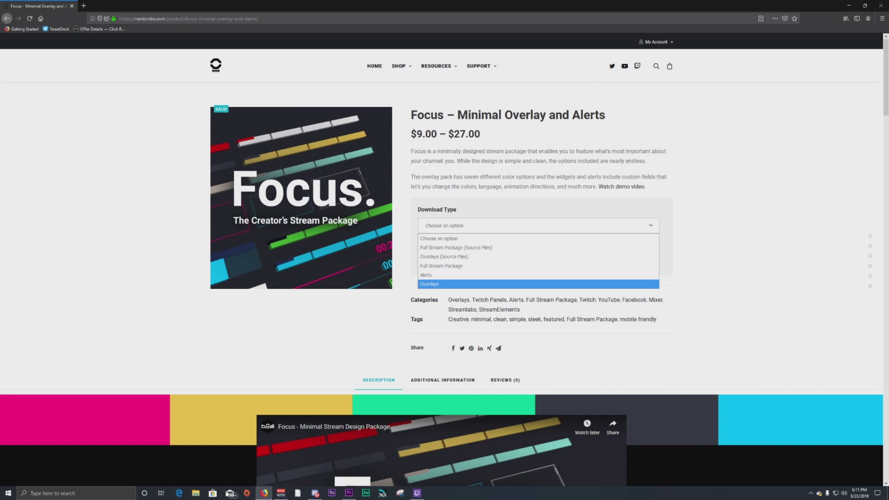
key("Return")
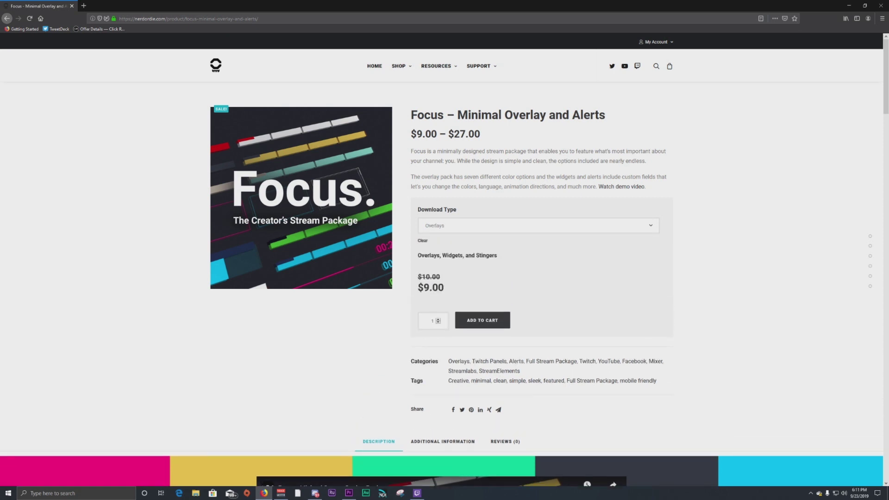
key("alt+Down")
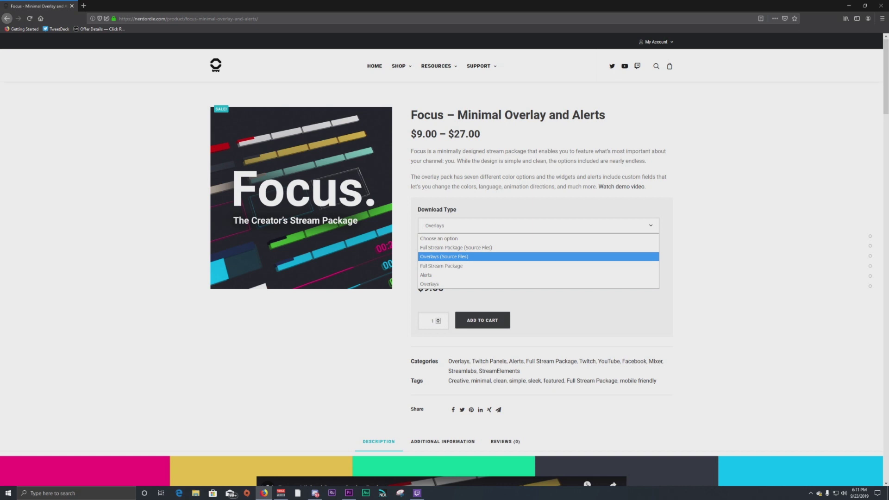
key("Up")
key("Up")
key("Down")
key("Down")
Step: Move the Download Type selection back to Overlays (Source Files)
key("Up")
key("Return")
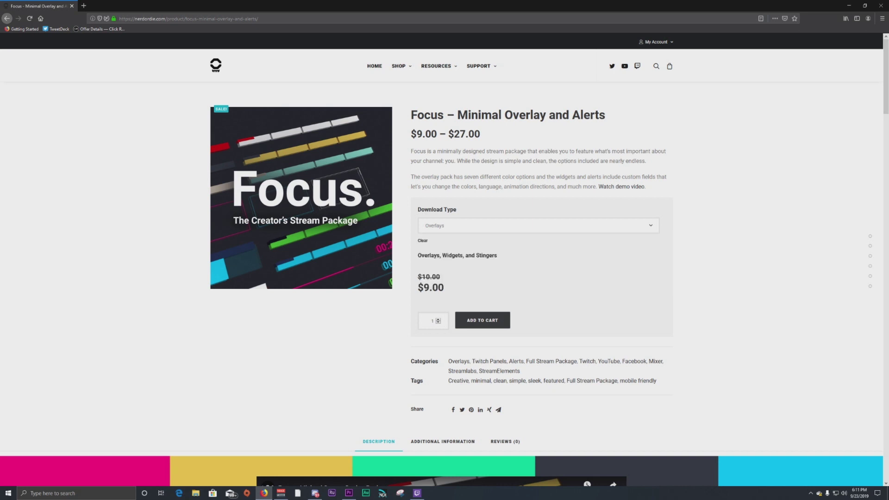
key("alt+Down")
key("Up")
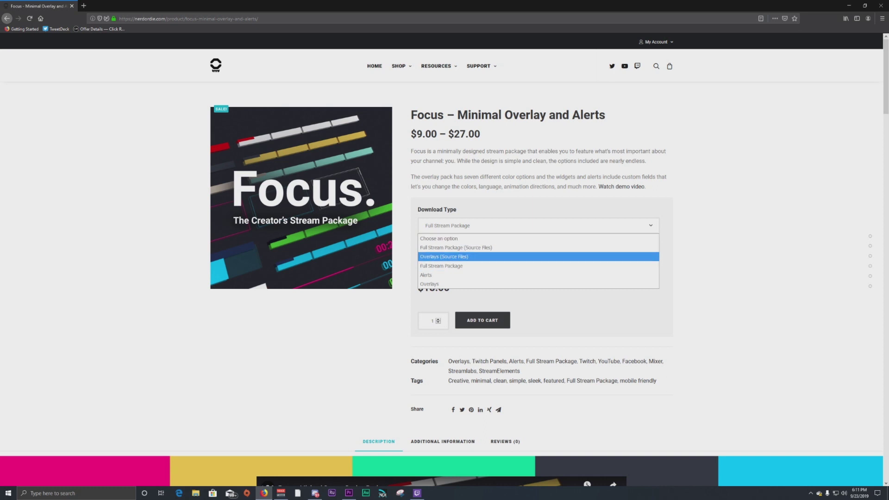
key("Down")
key("Up")
key("Up")
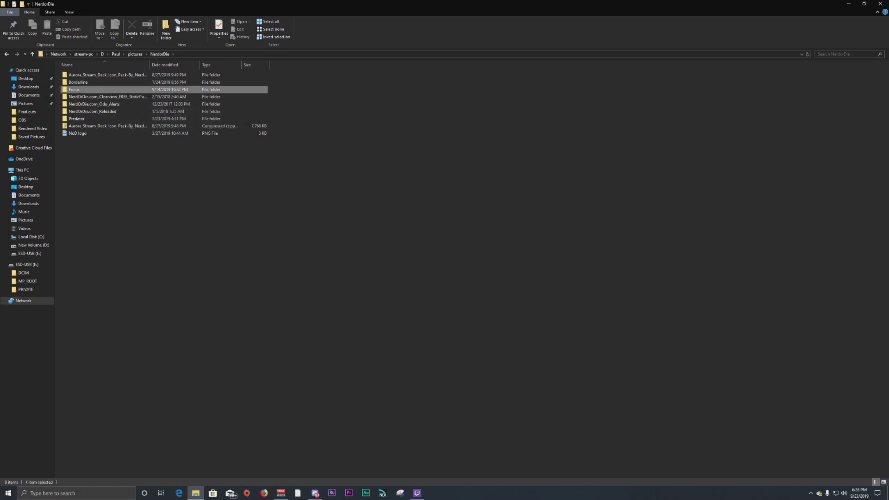
Step: Go into Focus > Focus_Overlay, check ~Setup Guides, then view ~StreamElements - Quick Install
double_click(74, 89)
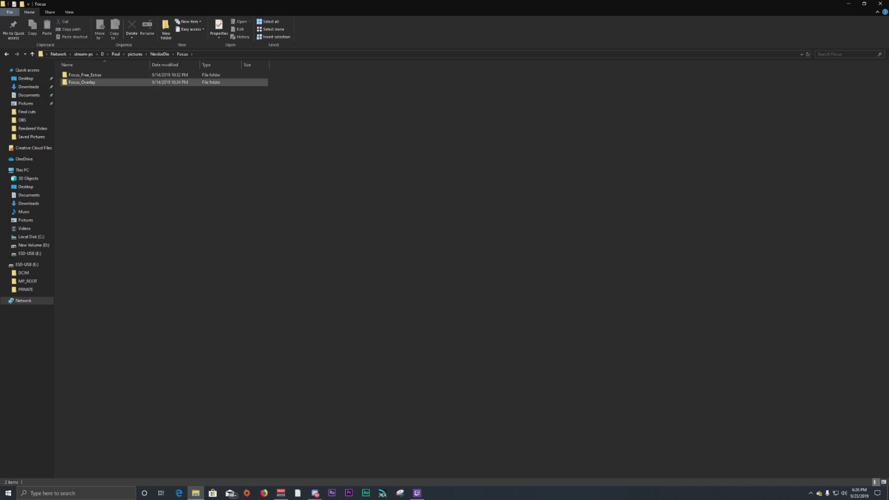
double_click(82, 82)
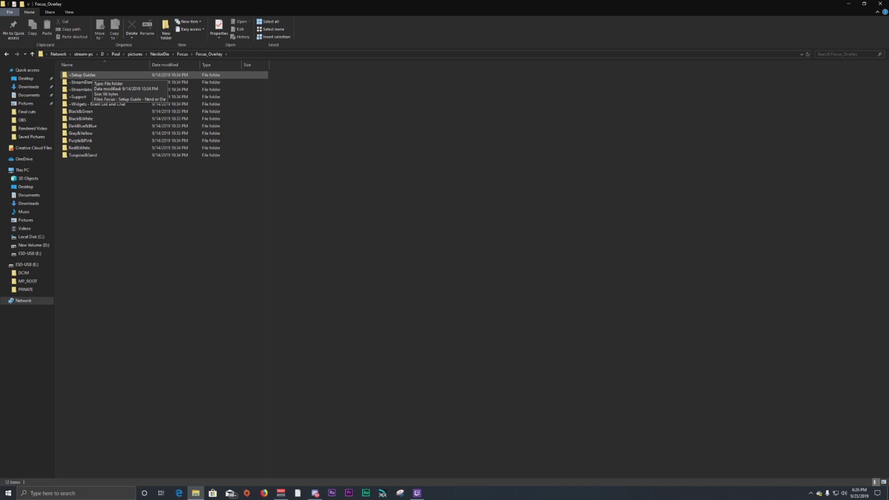
double_click(84, 75)
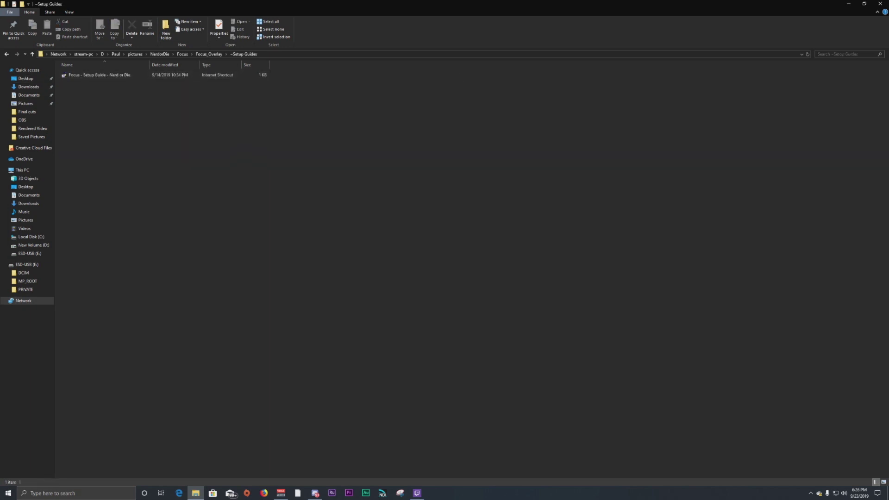
key("alt+Left")
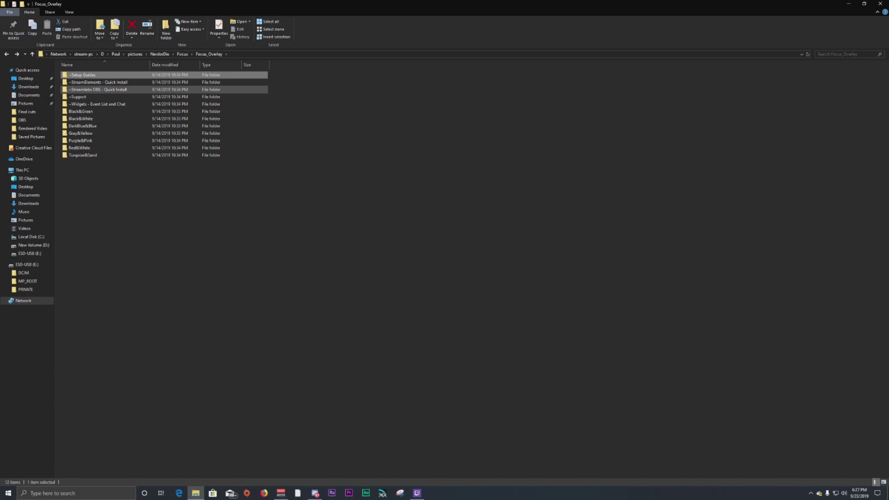
double_click(98, 82)
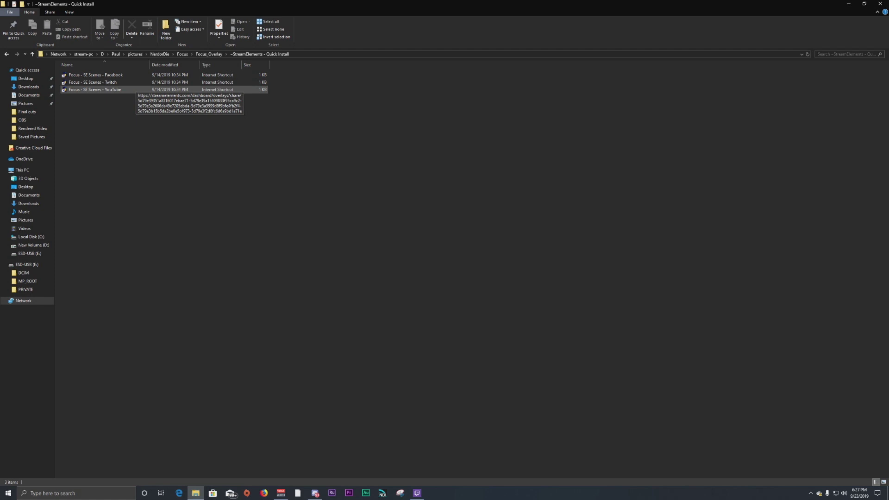
Step: Check the ~Streamlabs OBS - Quick Install, ~Support and ~Widgets > Streamlabs folders, returning to Focus_Overlay
left_click(209, 53)
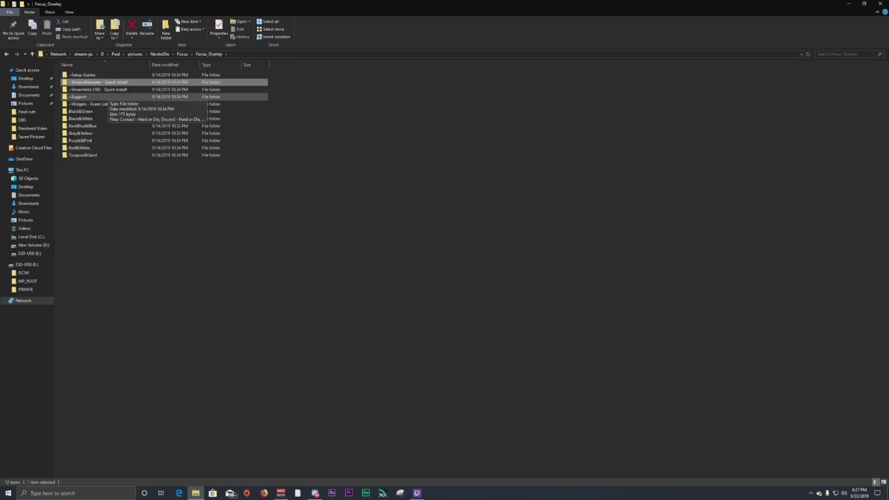
double_click(99, 89)
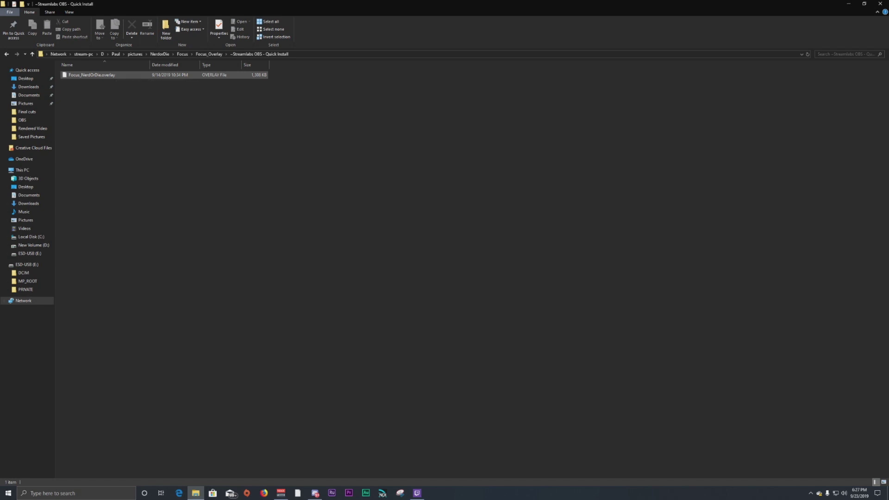
left_click(208, 53)
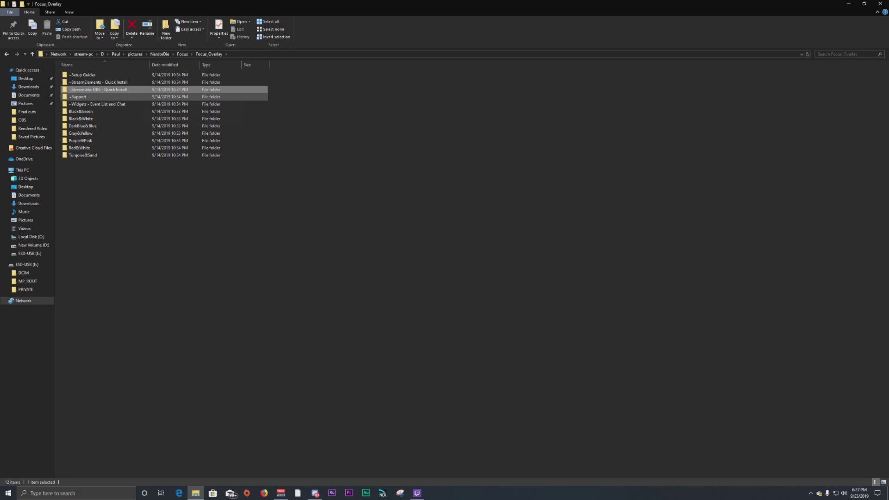
double_click(81, 97)
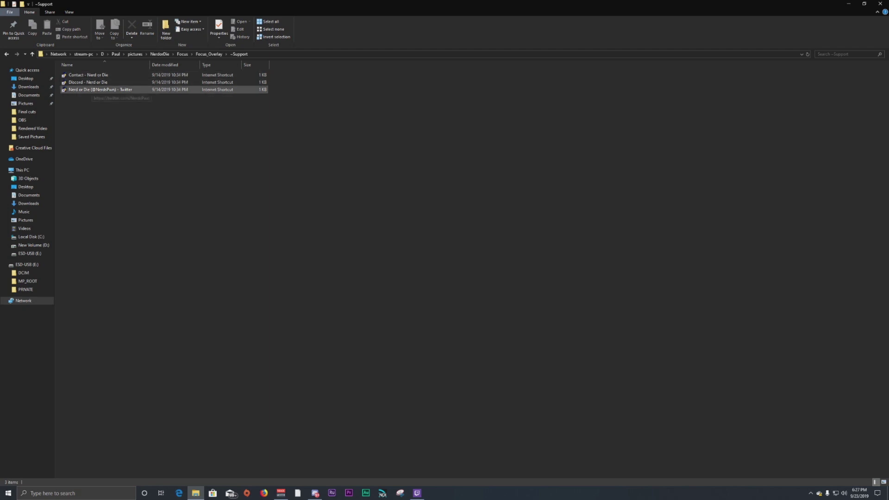
left_click(209, 54)
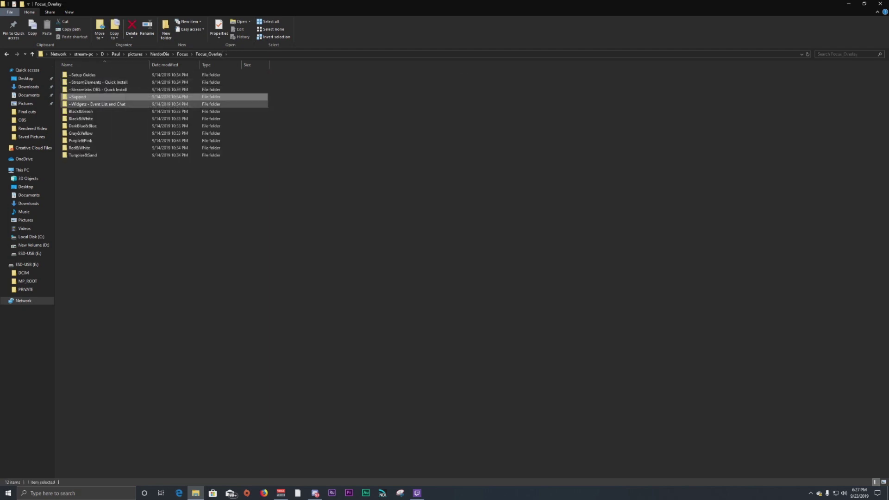
double_click(93, 104)
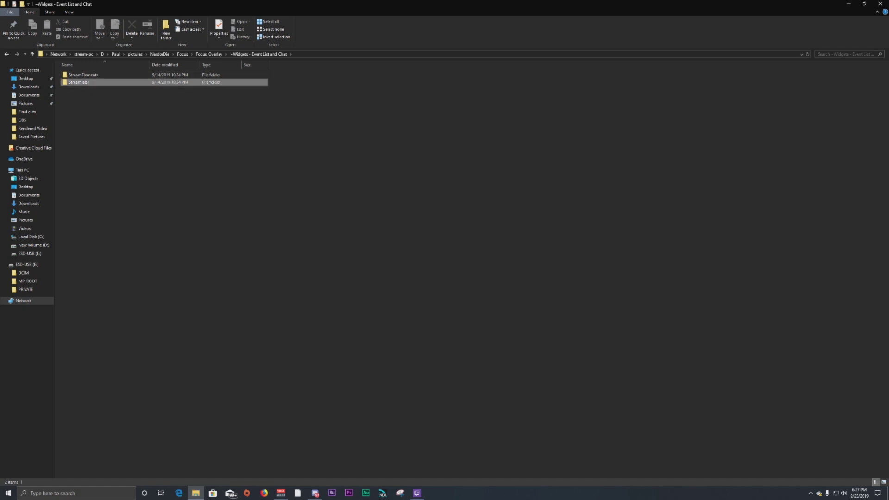
double_click(102, 82)
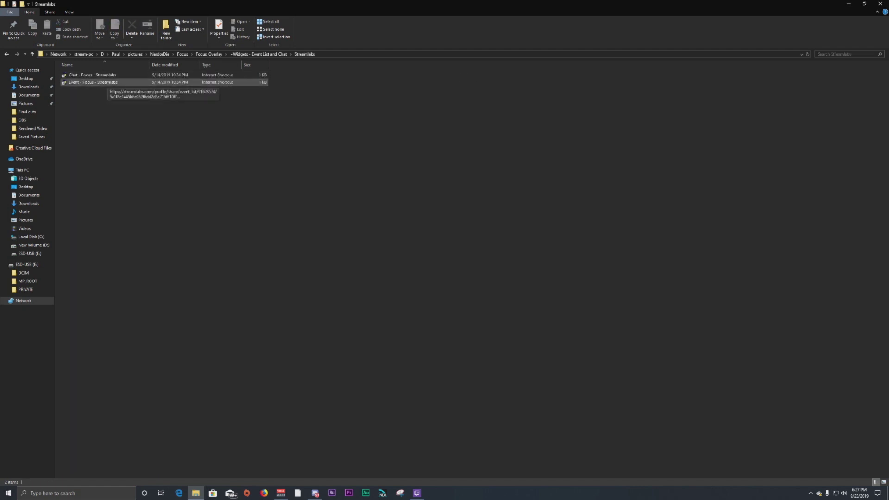
left_click(258, 55)
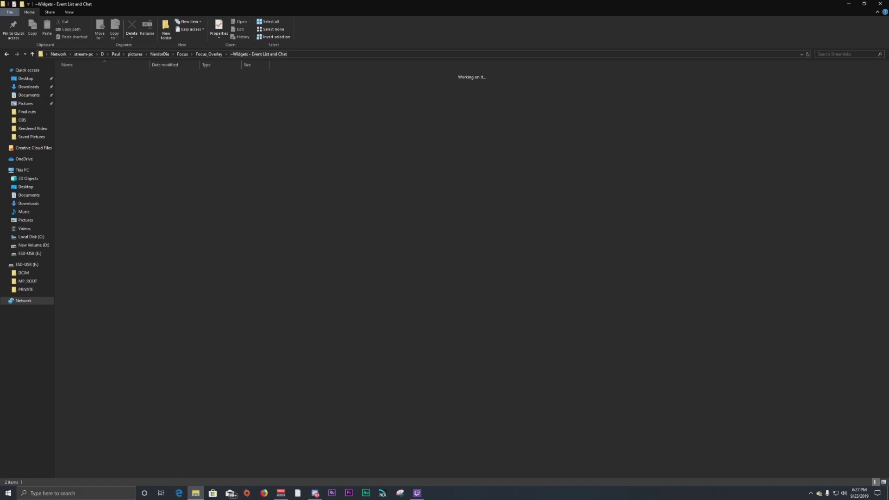
left_click(209, 54)
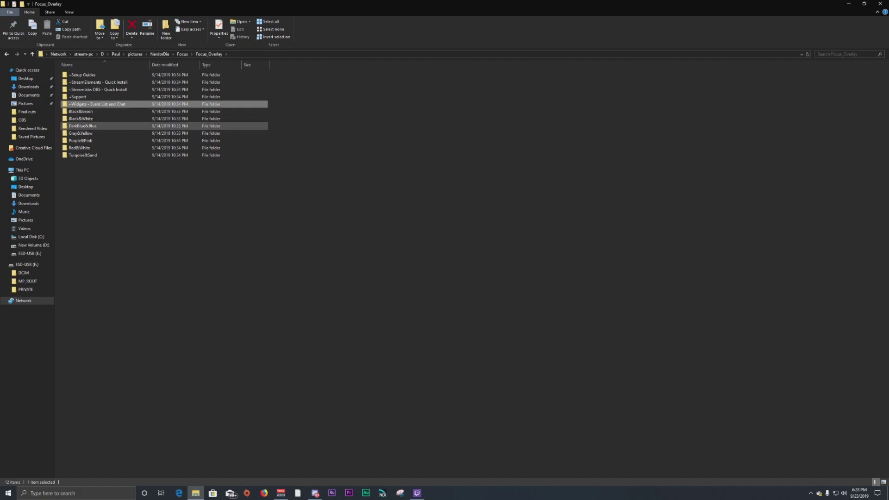
Step: In Turqoise&Sand, view the Countdown_Timers folder and the Icons > Large_Light icons
double_click(83, 155)
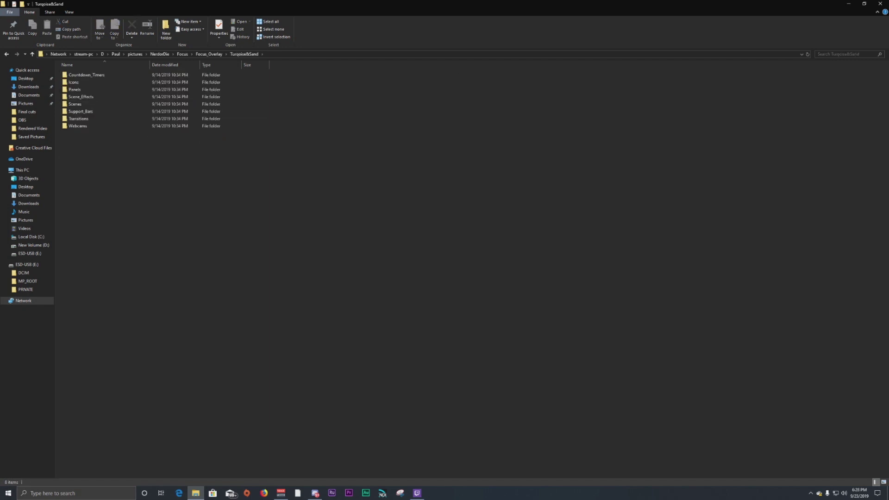
double_click(87, 75)
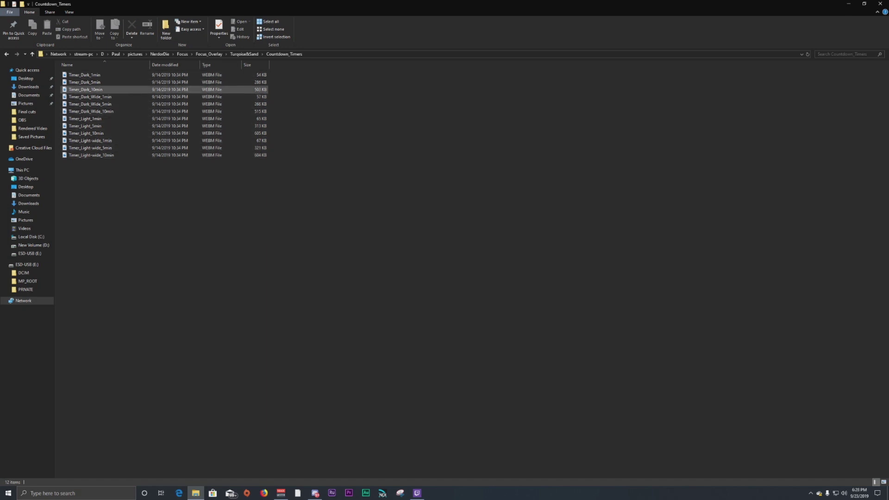
left_click(244, 54)
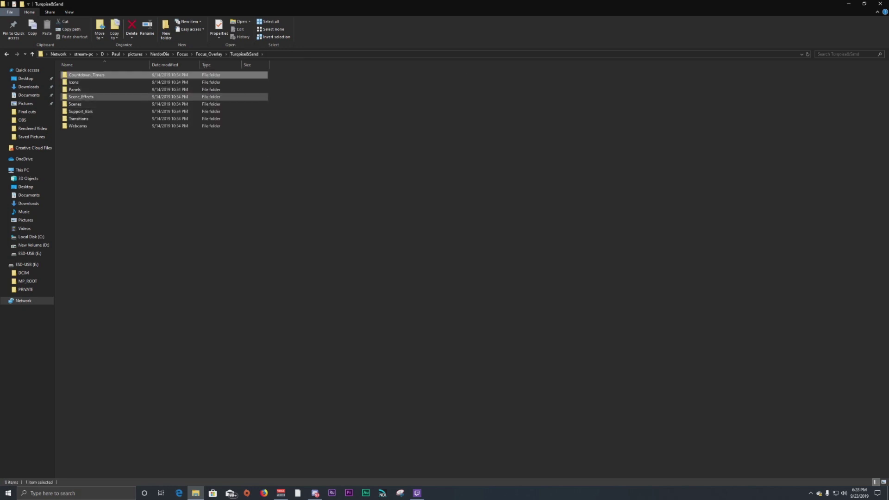
double_click(76, 82)
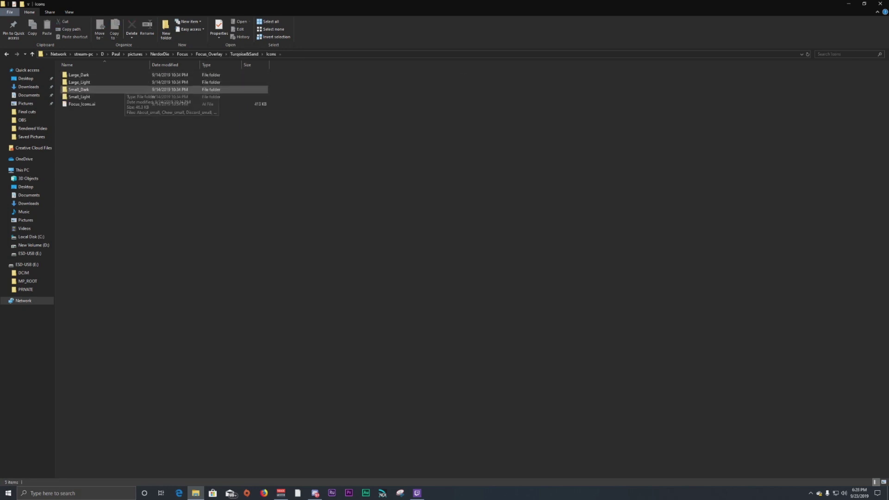
double_click(79, 82)
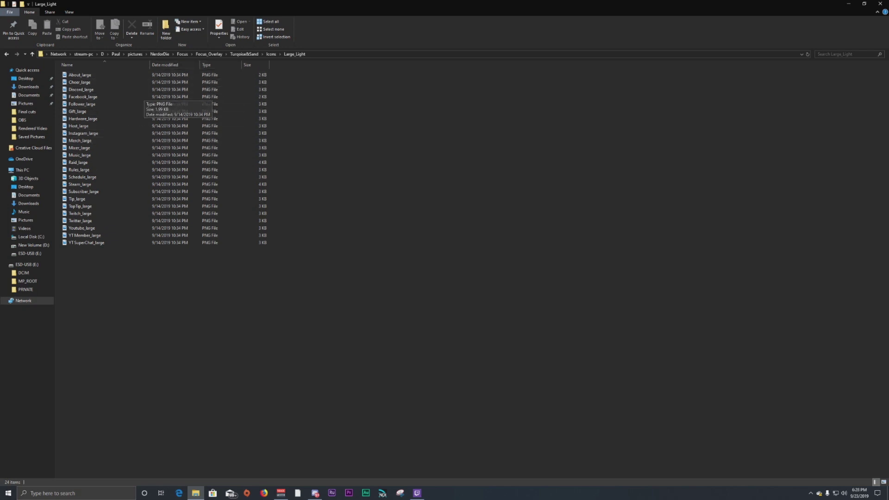
left_click(244, 53)
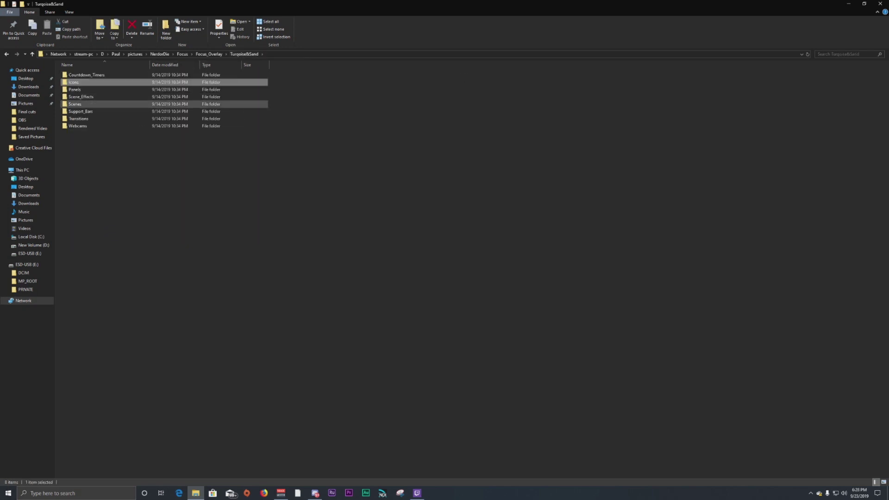
Step: View the Panels, Scene_Effects and Scenes folders of Turqoise&Sand in turn
double_click(75, 89)
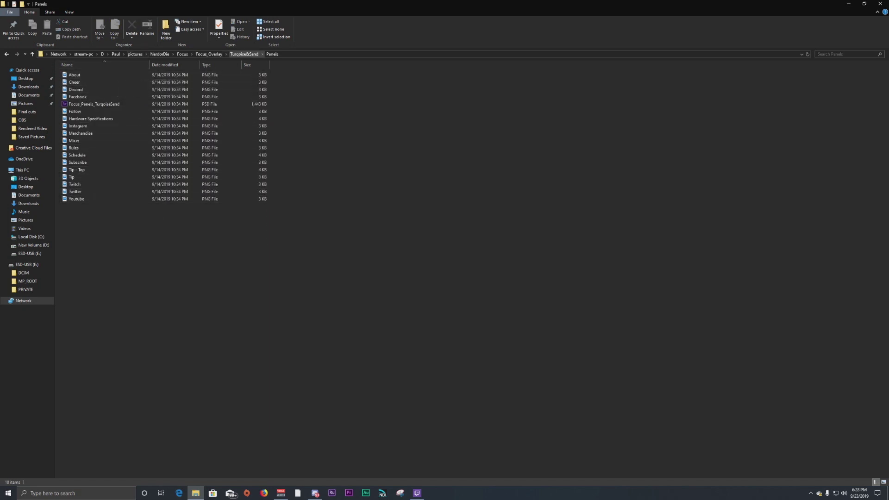
left_click(244, 54)
double_click(84, 96)
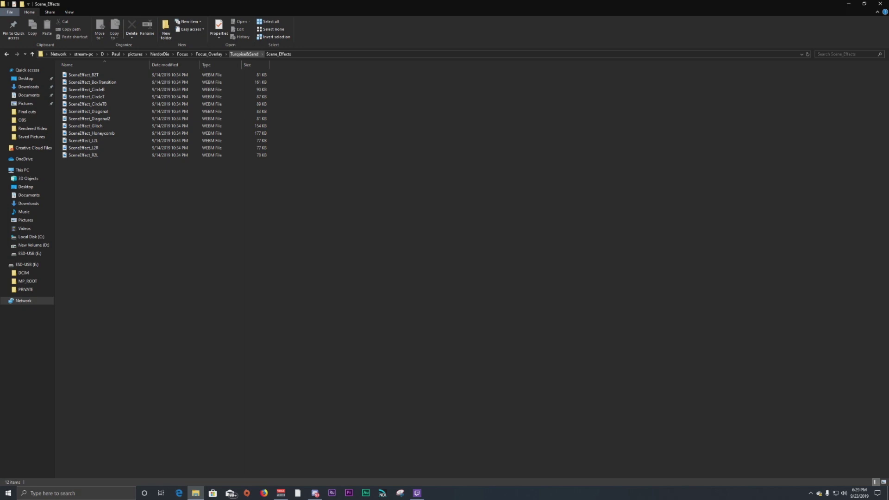
left_click(244, 54)
double_click(79, 104)
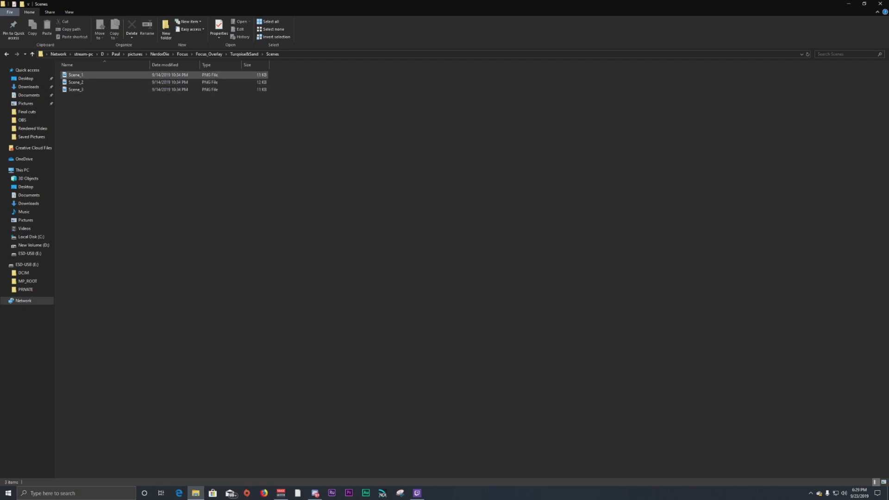
left_click(244, 54)
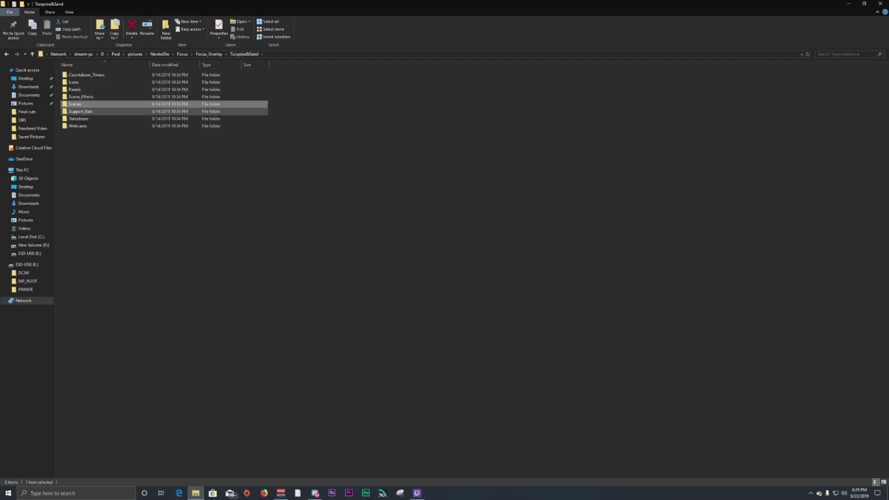
Step: Review the Horizontal and Vertical support bar files, widening the Name column to read them
double_click(97, 111)
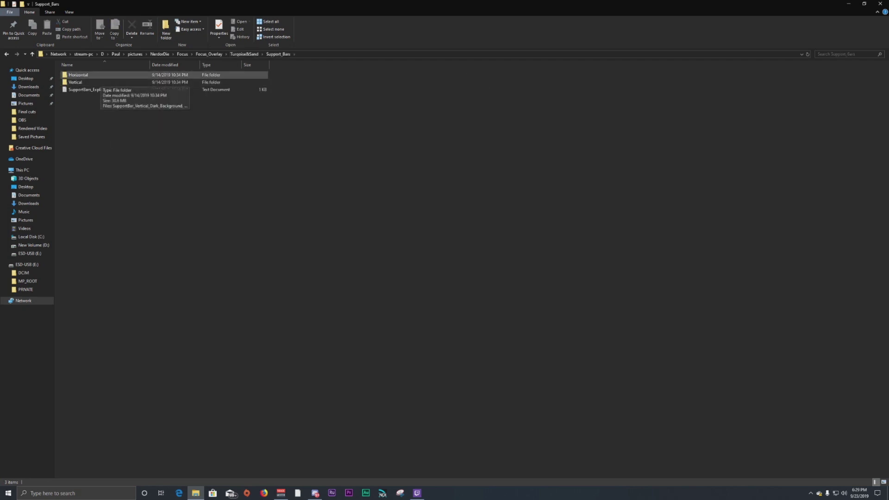
double_click(88, 74)
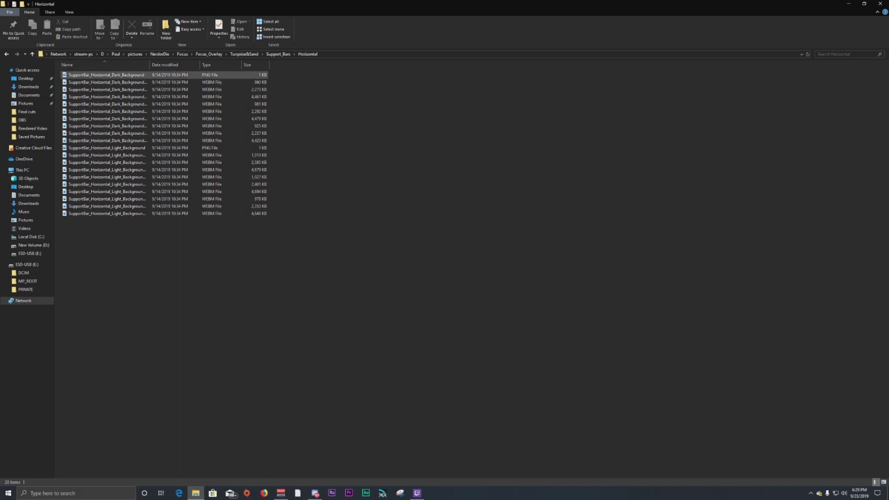
left_click_drag(149, 65, 205, 65)
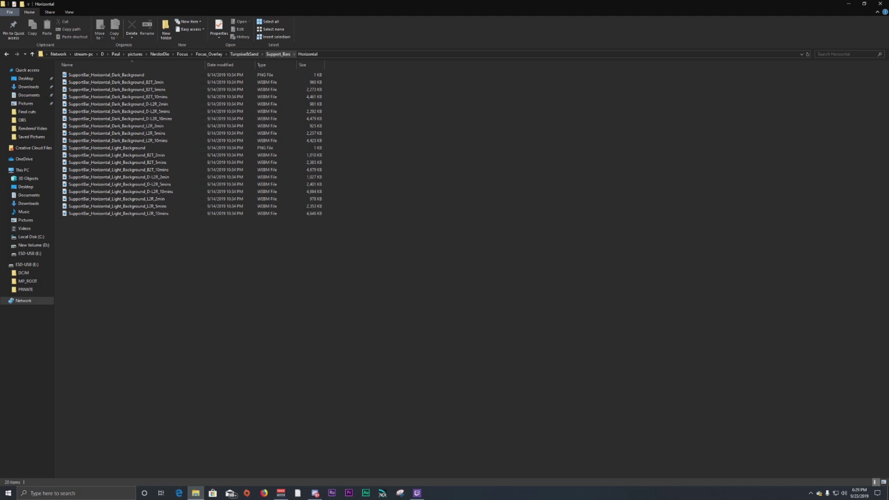
left_click(278, 54)
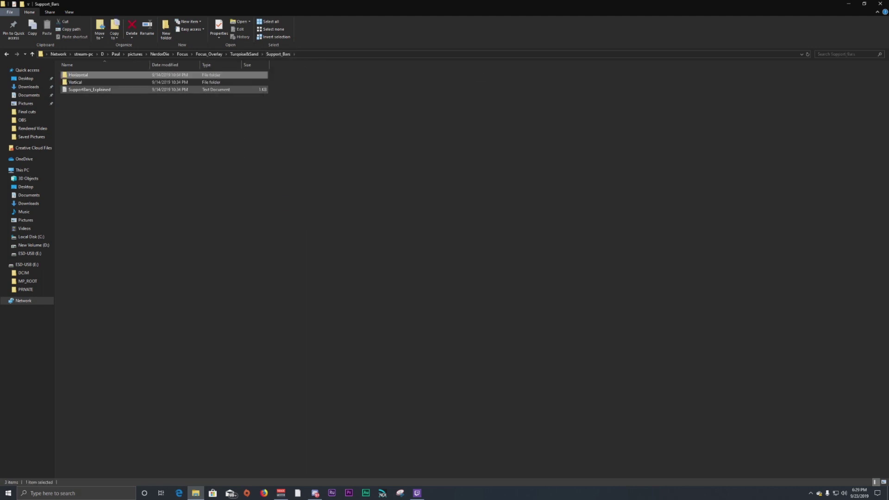
double_click(75, 82)
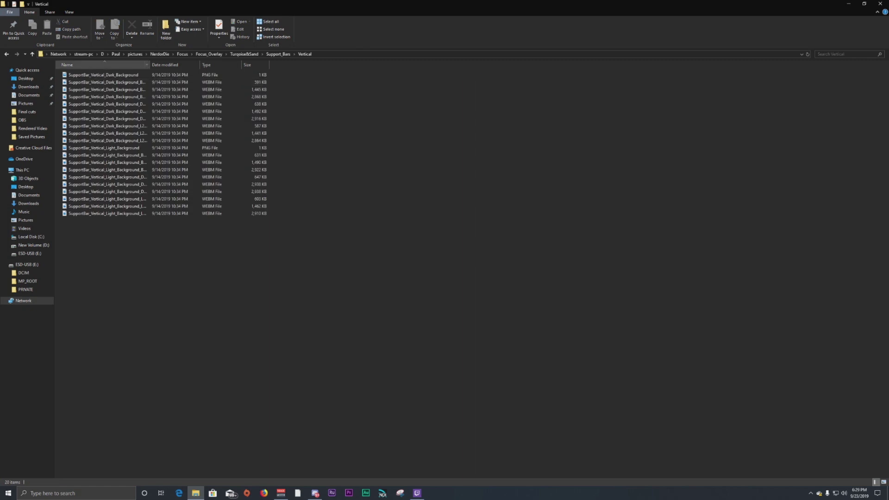
left_click(278, 55)
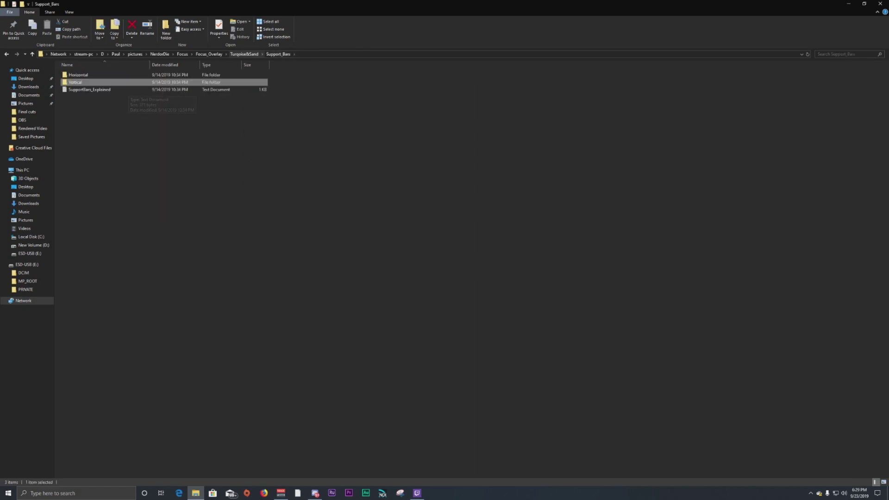
left_click(244, 54)
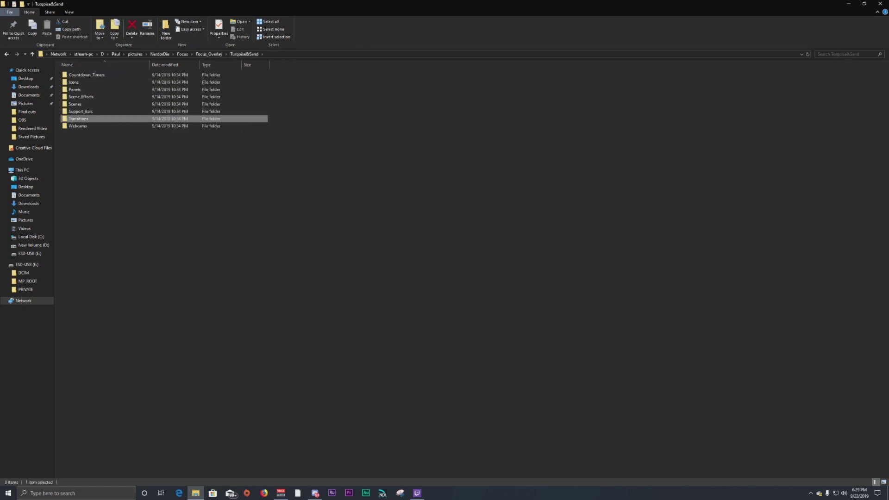
Step: Look at the Transitions stinger videos and Webcams frames, then go up to the Focus folder
double_click(78, 118)
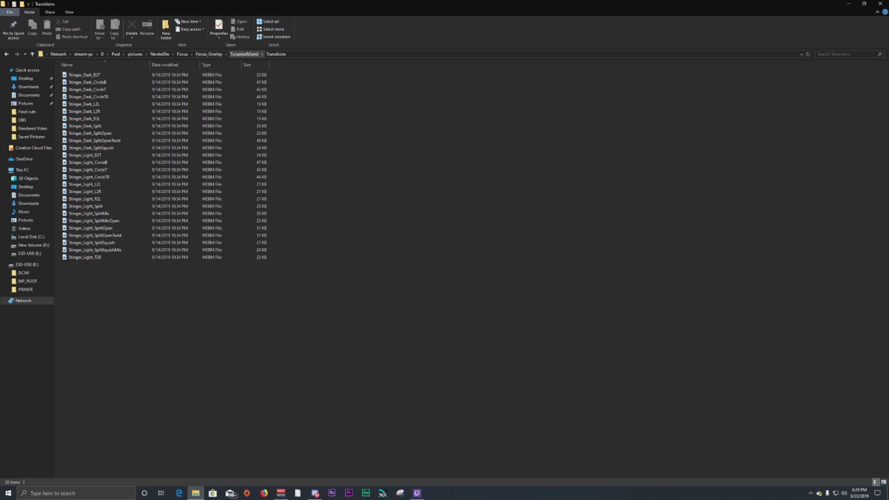
left_click(244, 54)
double_click(88, 133)
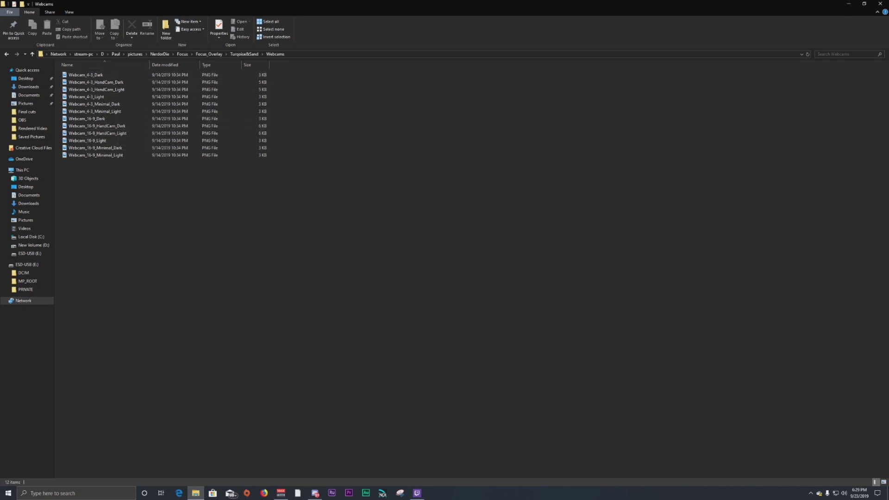
left_click(182, 53)
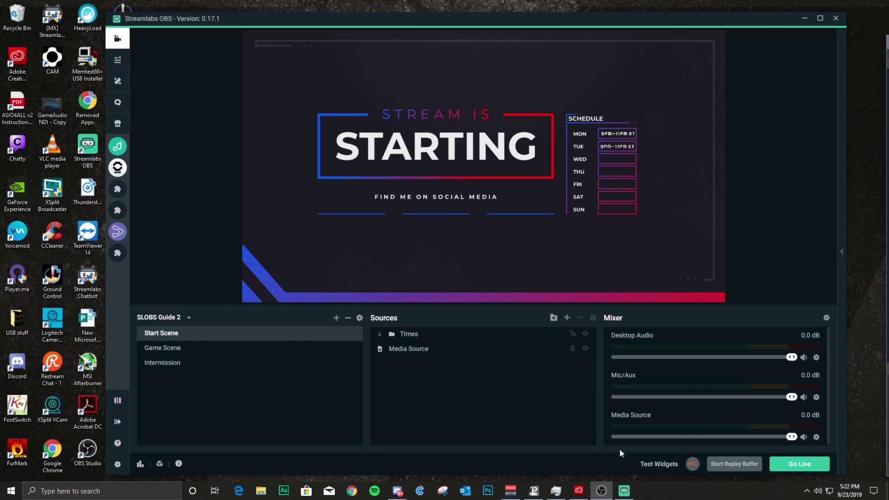
Step: Start an overlay import from the Scene Collections settings and browse to Local Disk (D:)
left_click(117, 464)
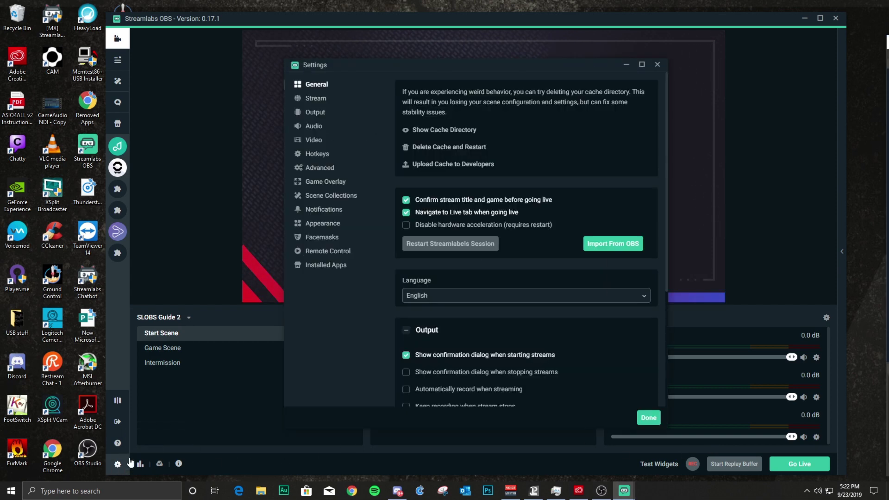
left_click(328, 197)
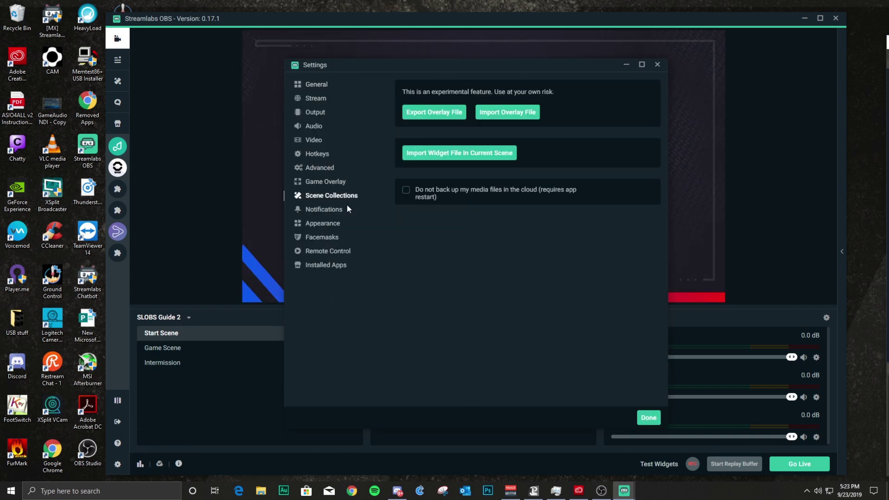
left_click(507, 114)
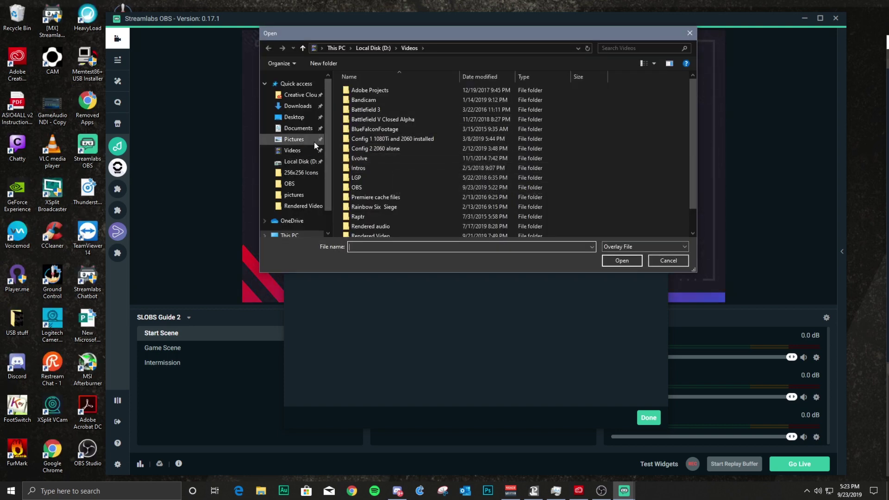
left_click(301, 139)
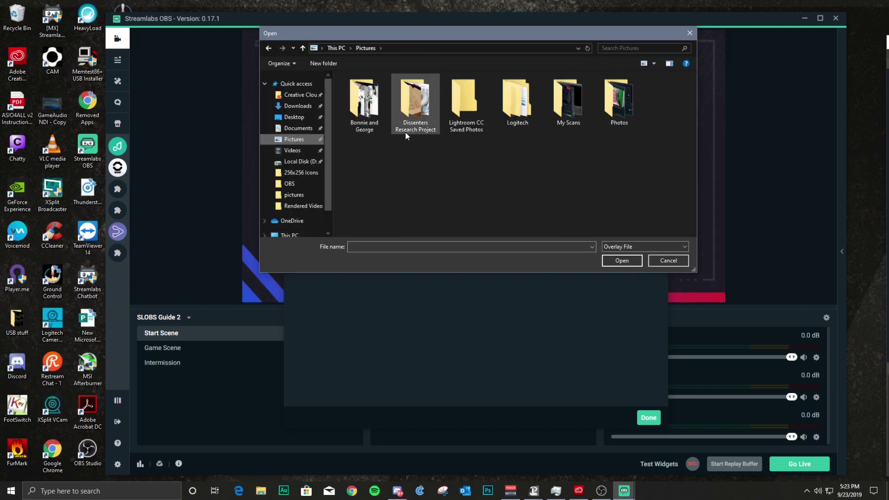
double_click(616, 114)
left_click(264, 216)
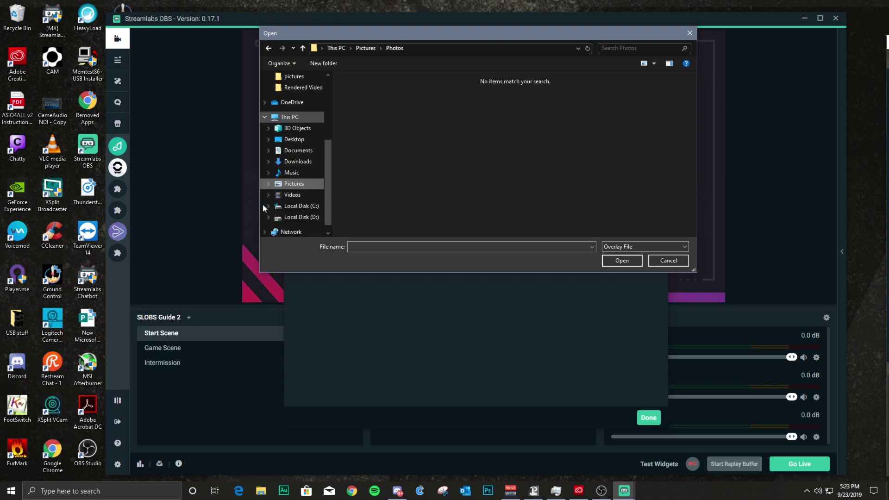
left_click(299, 217)
scroll(433, 180, "down", 2)
scroll(448, 157, "up", 1)
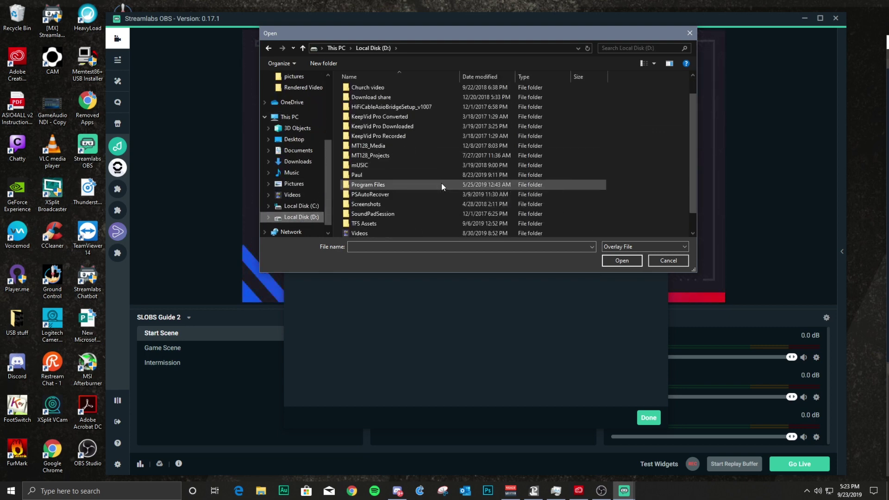
Step: Open Focus_NerdOrDie.overlay from NerdorDie > Focus > Focus_Overlay > Streamlabs OBS quick install
double_click(438, 179)
double_click(402, 129)
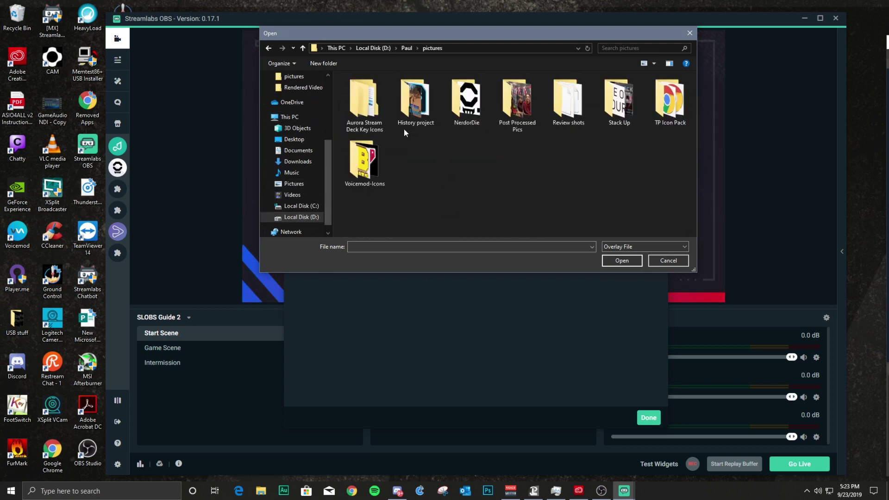
double_click(458, 114)
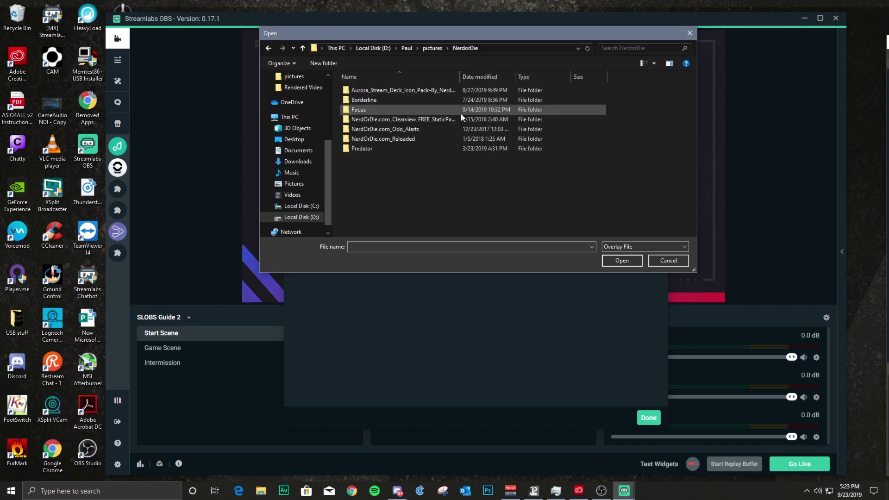
double_click(366, 108)
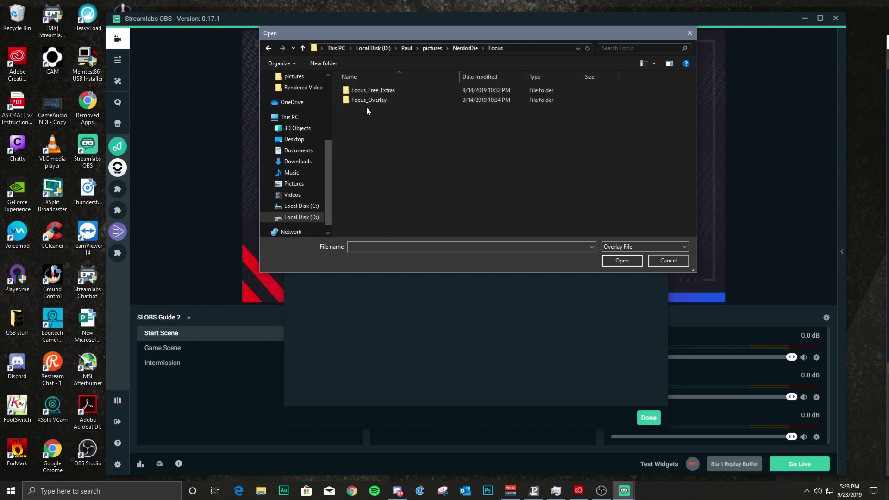
double_click(399, 104)
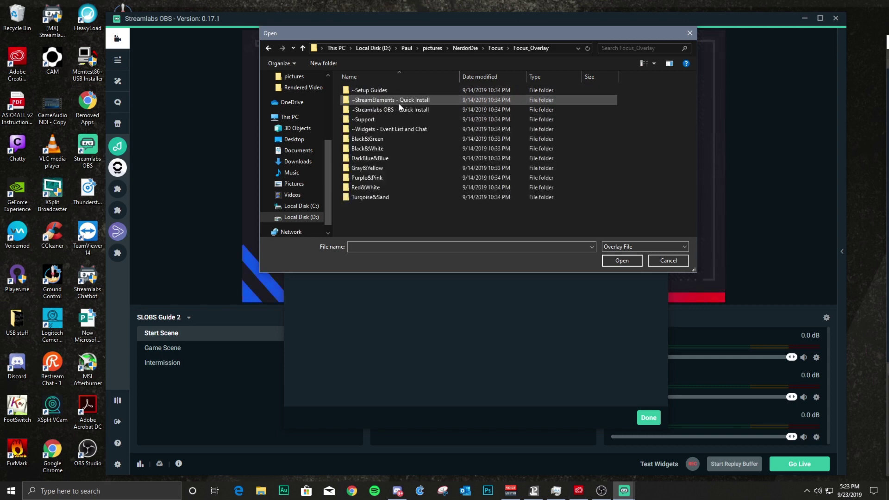
double_click(375, 110)
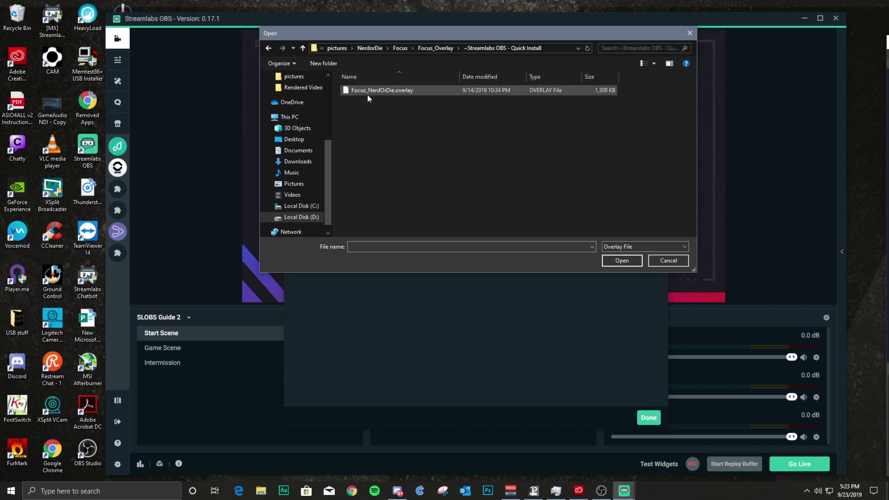
left_click(372, 91)
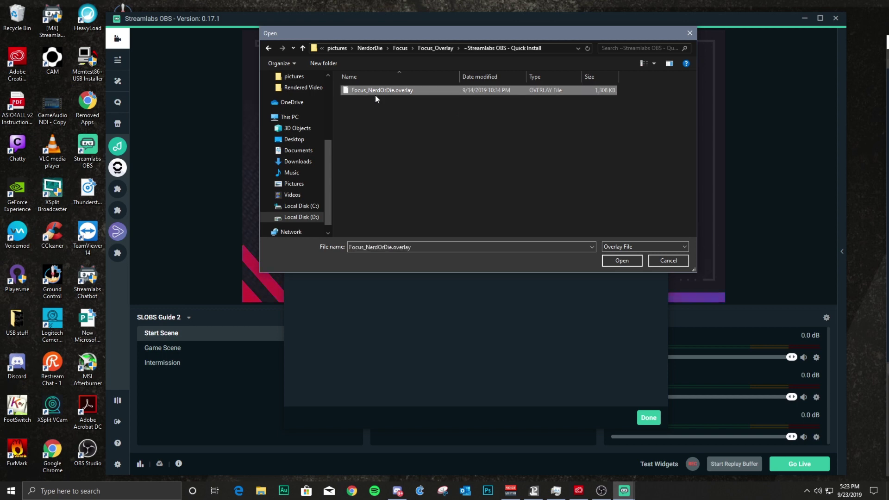
left_click(621, 261)
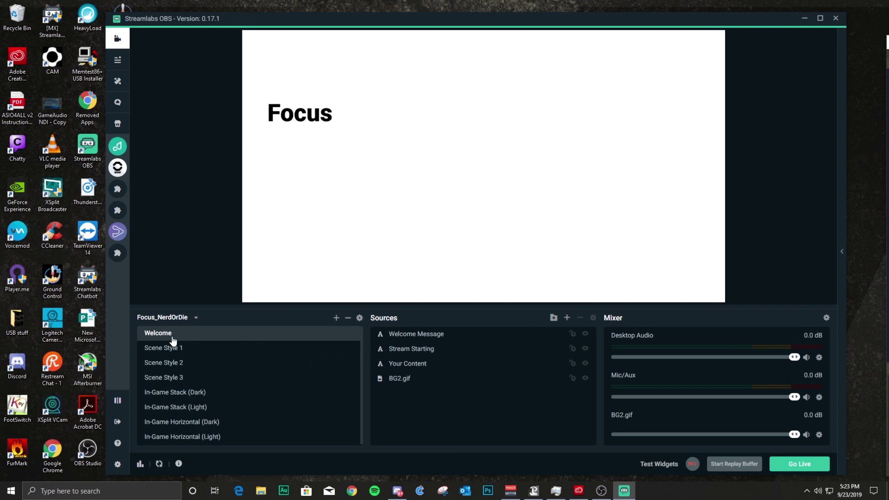
Step: Preview Scene Style 1–3, In-Game Stack (Dark/Light) and In-Game Horizontal (Dark/Light) scenes in turn
left_click(166, 348)
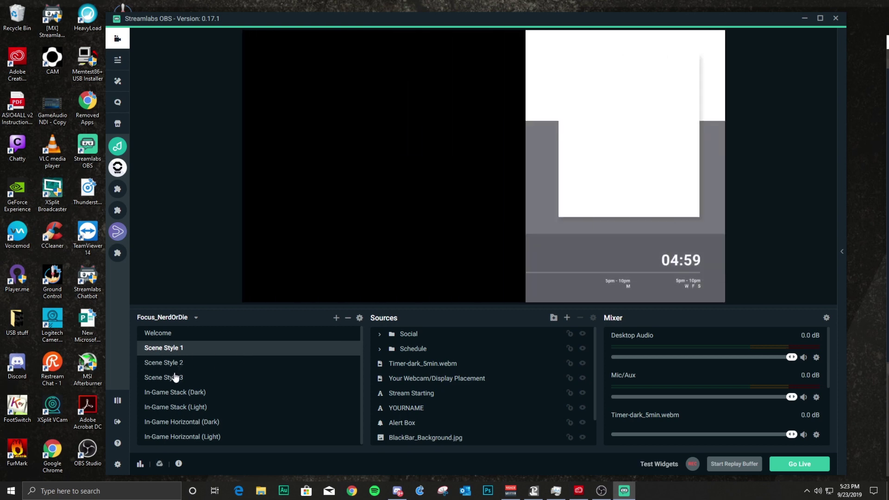
left_click(175, 373)
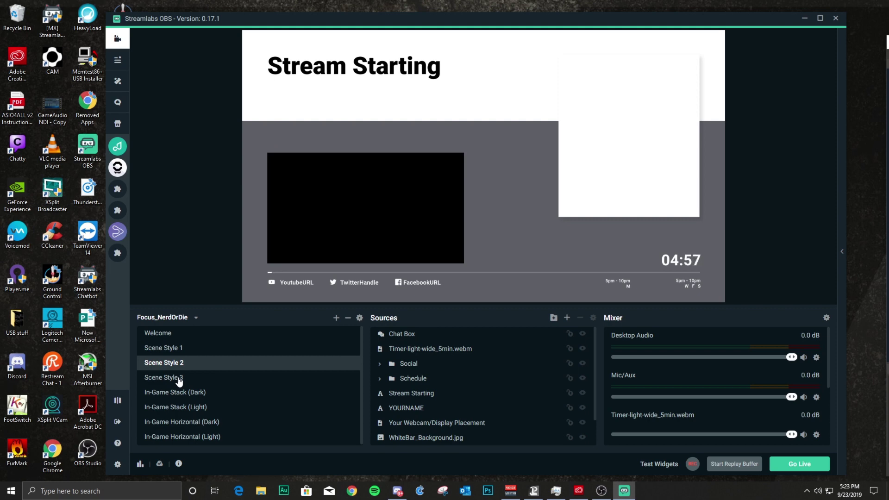
left_click(181, 379)
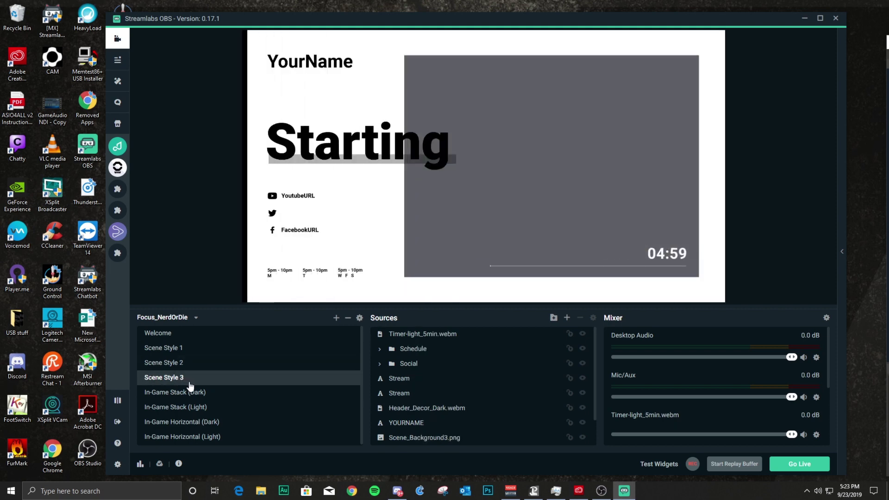
left_click(202, 397)
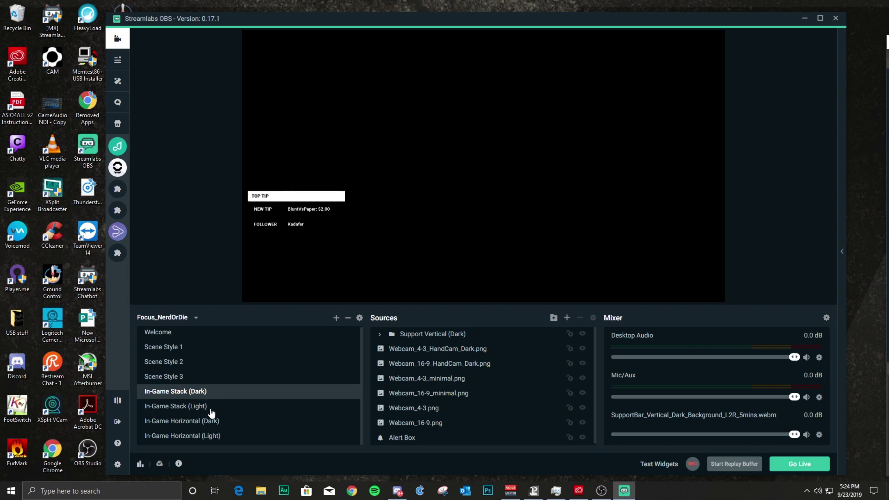
left_click(205, 407)
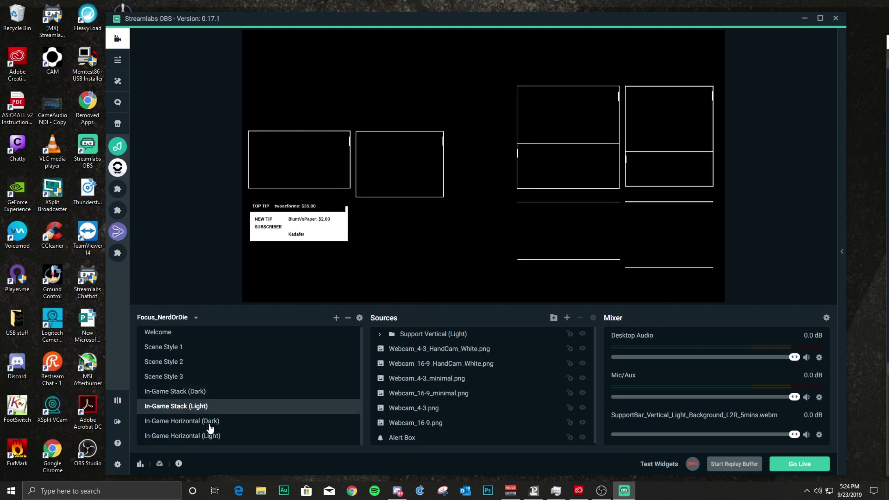
left_click(211, 423)
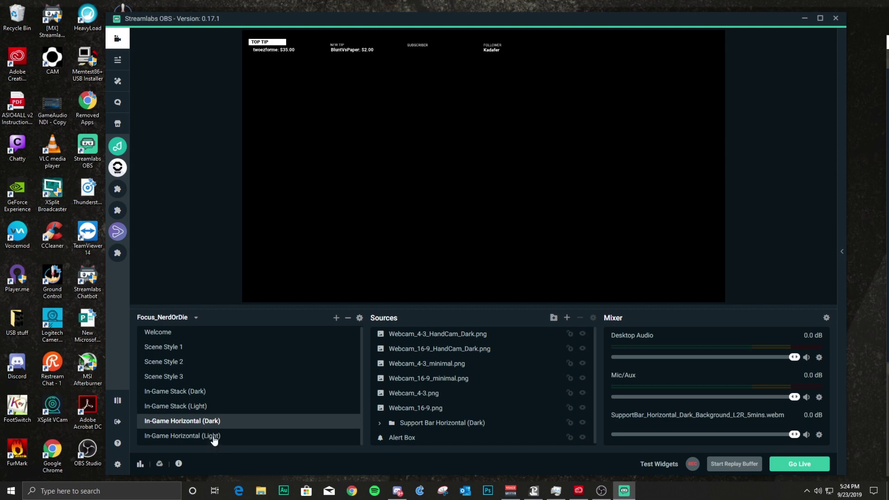
left_click(214, 437)
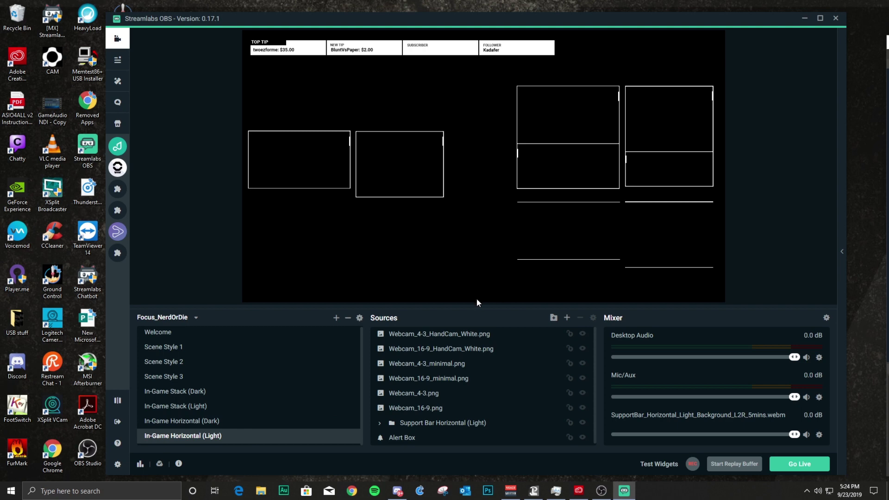
scroll(458, 366, "down", 1)
scroll(417, 416, "up", 1)
scroll(206, 338, "up", 1)
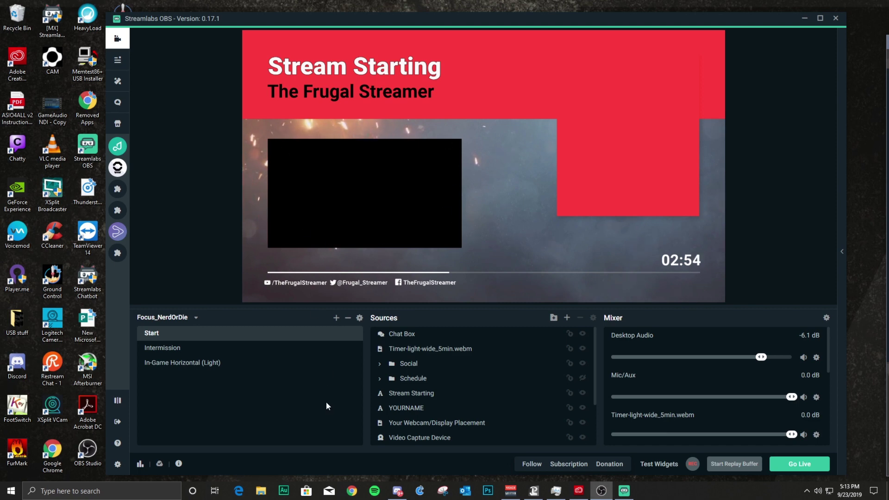
Step: Switch to In-Game Horizontal (Light), then to the Coffee Break Intermission scene
left_click(171, 362)
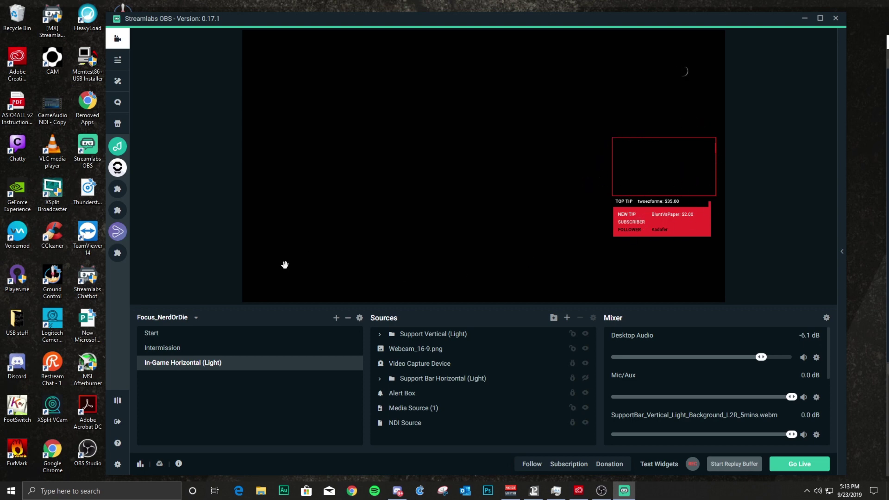
left_click(181, 354)
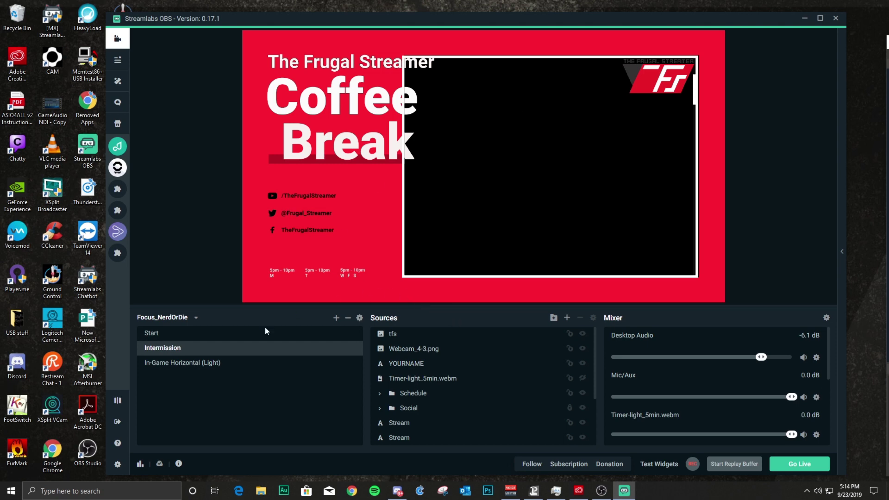
Step: Replace the Global Transition's stinger video with one from Red&White Transitions and save the settings
left_click(359, 318)
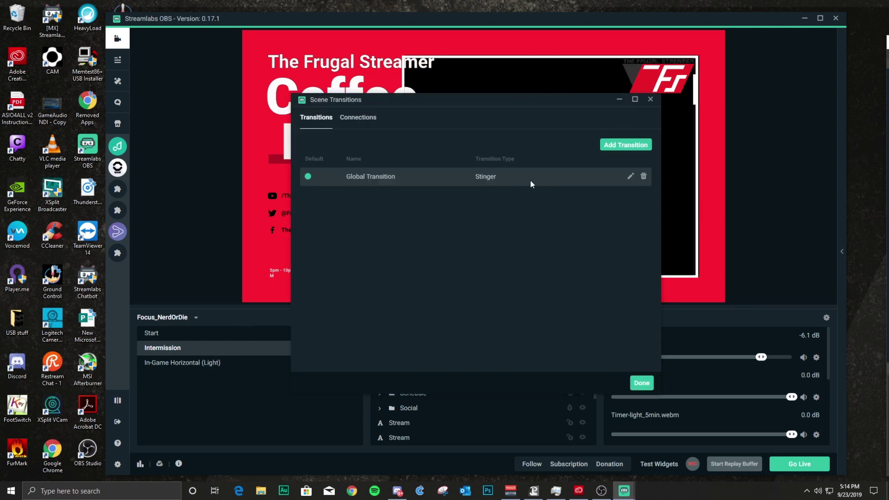
left_click(630, 176)
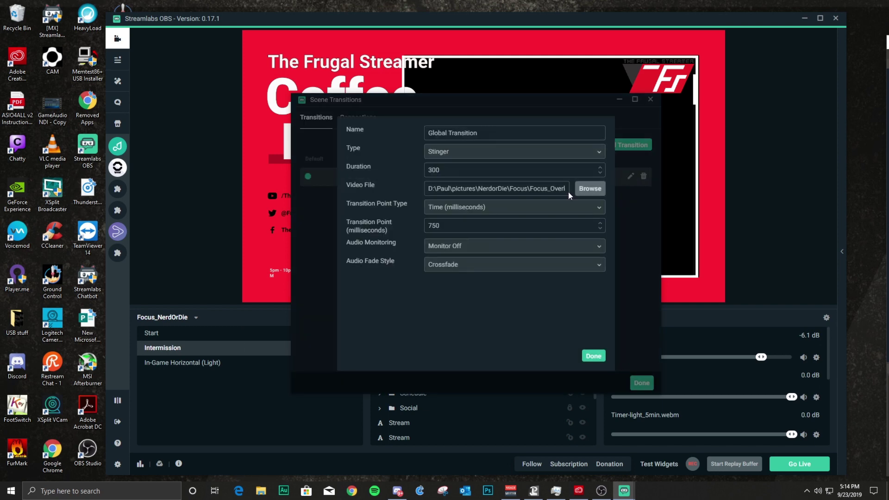
left_click(590, 189)
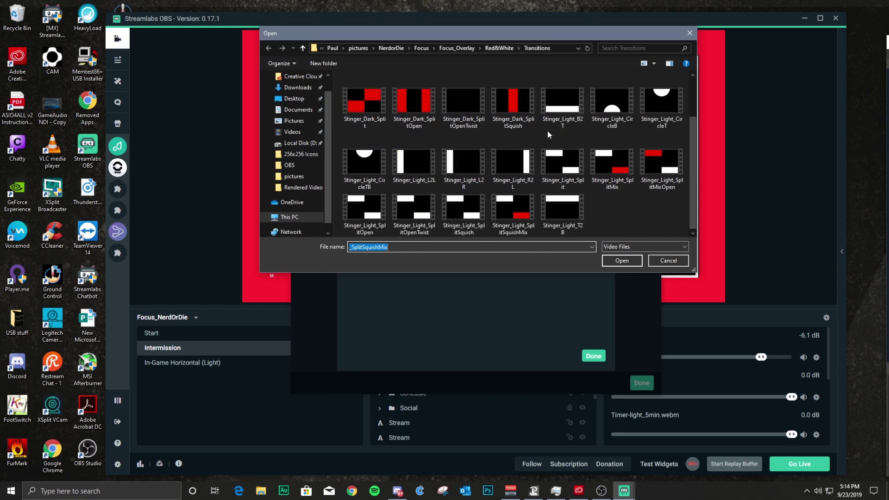
left_click(546, 136)
left_click(622, 261)
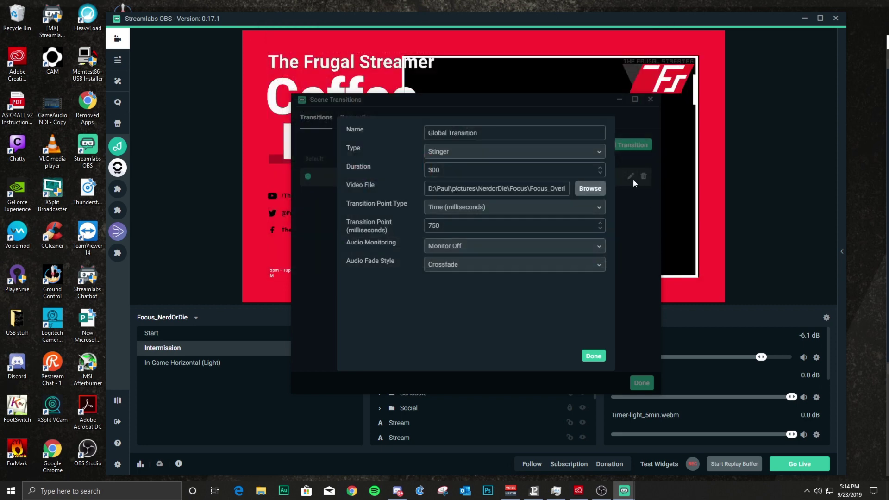
left_click(593, 356)
left_click(641, 382)
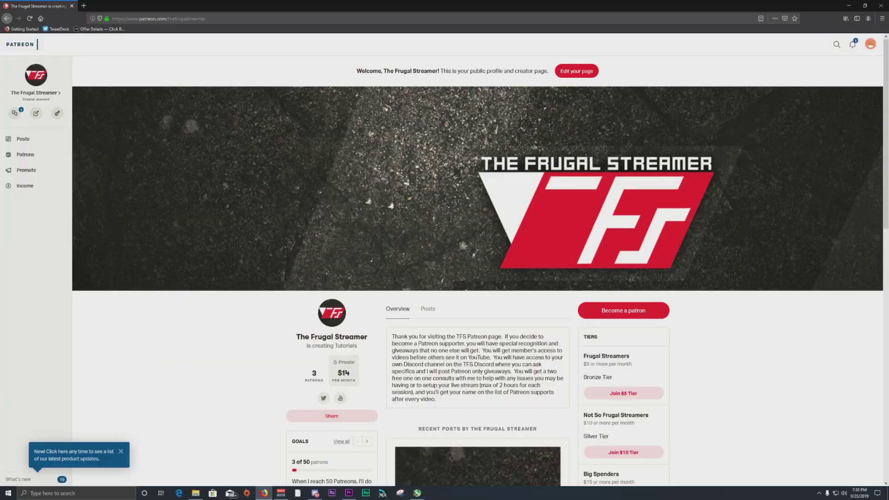
Step: Scroll down the Patreon creator page and go to the membership Tiers page
scroll(478, 263, "down", 4)
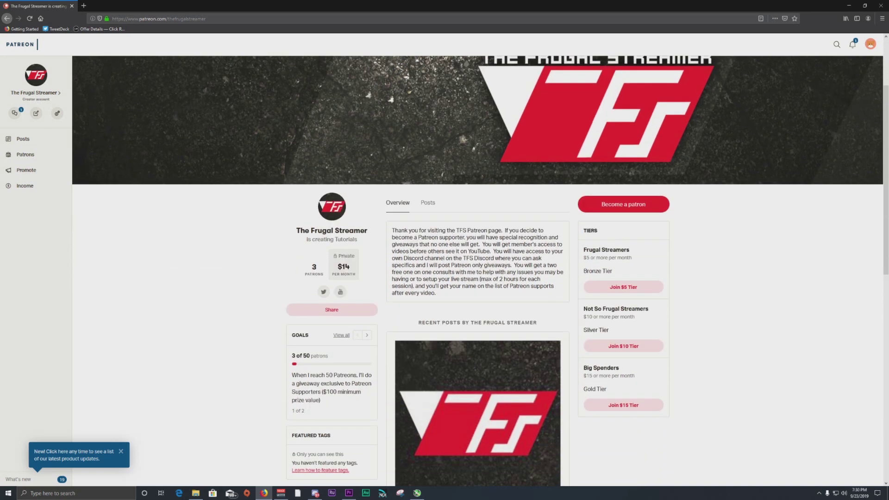
scroll(477, 262, "down", 1)
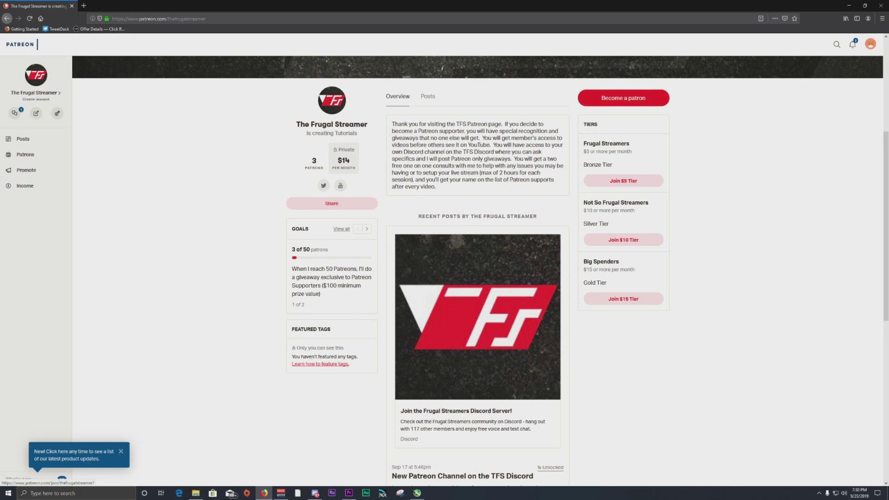
left_click(623, 98)
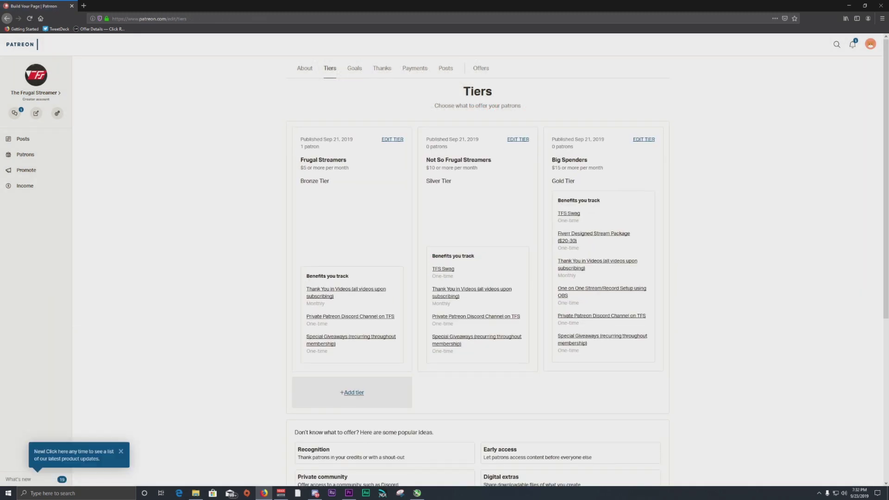
scroll(477, 264, "down", 3)
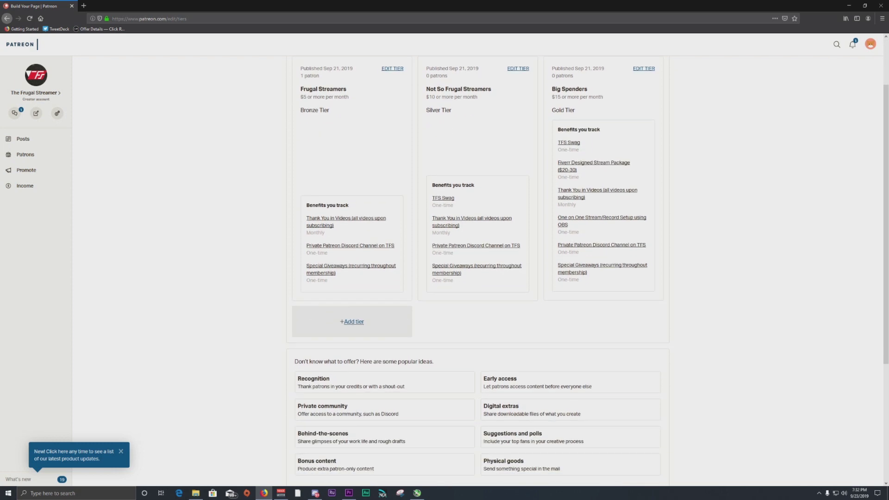
scroll(477, 264, "down", 3)
scroll(478, 264, "up", 1)
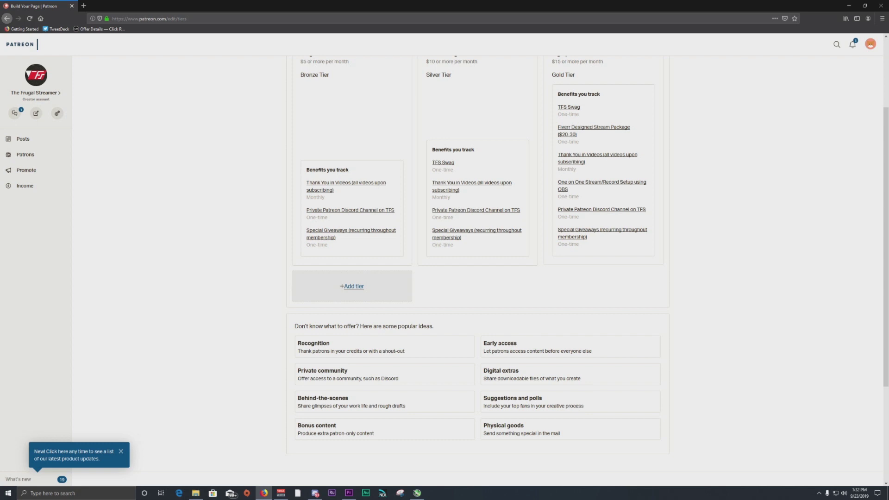
scroll(591, 258, "up", 1)
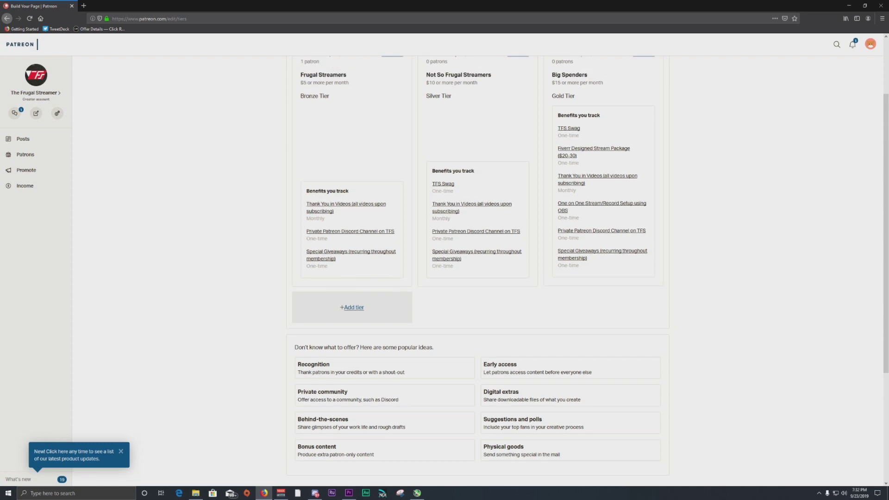
scroll(591, 267, "up", 2)
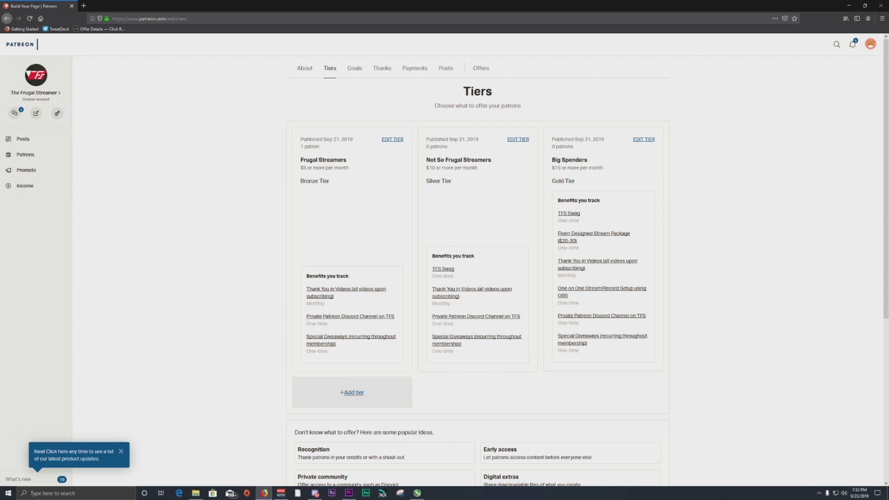
scroll(590, 262, "down", 1)
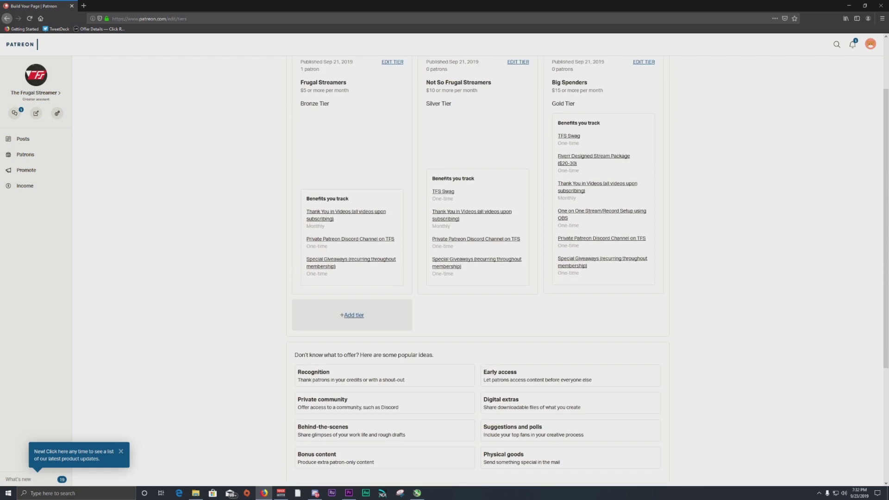